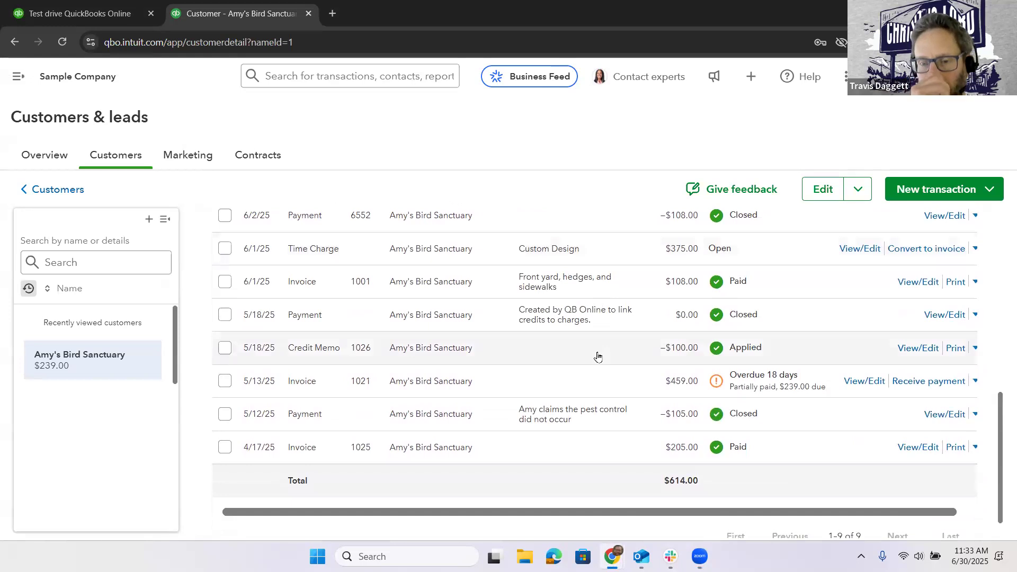
- Examine Amy's Bird Sanctuary's transaction list for payments, credits and the overdue, partially paid invoice
scroll(598, 356, up, 2)
scroll(598, 356, down, 3)
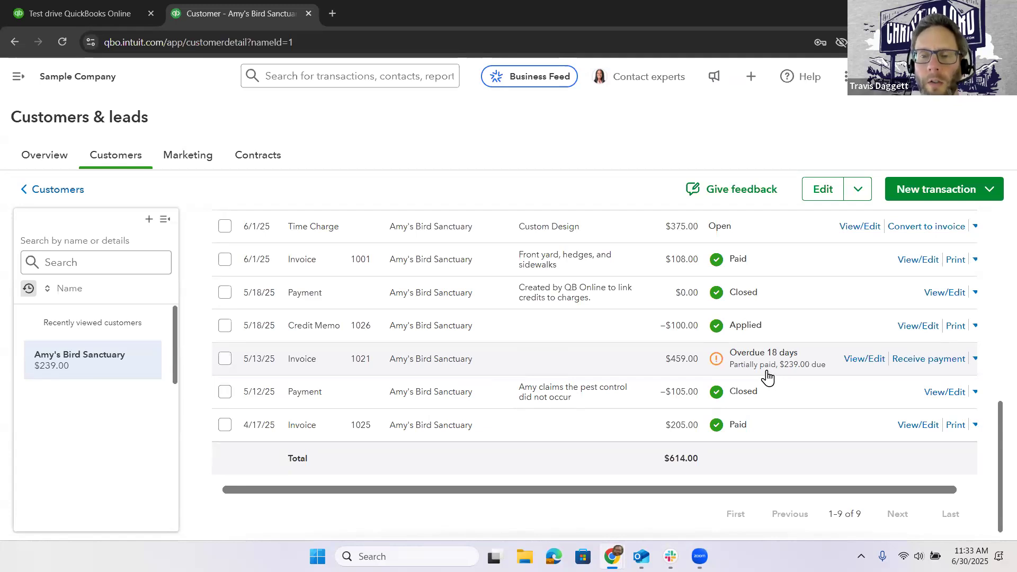
scroll(767, 377, up, 1)
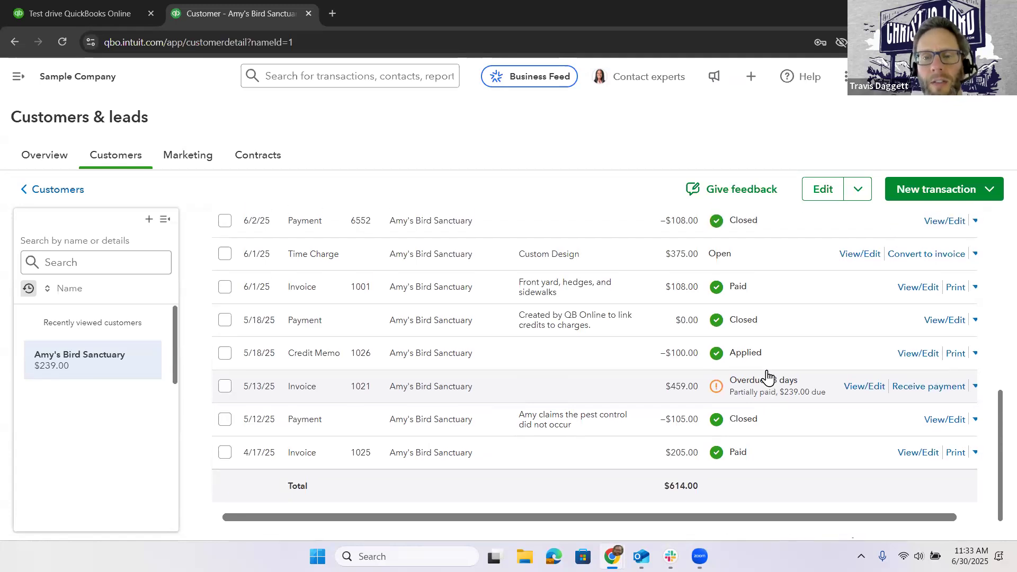
scroll(767, 375, down, 1)
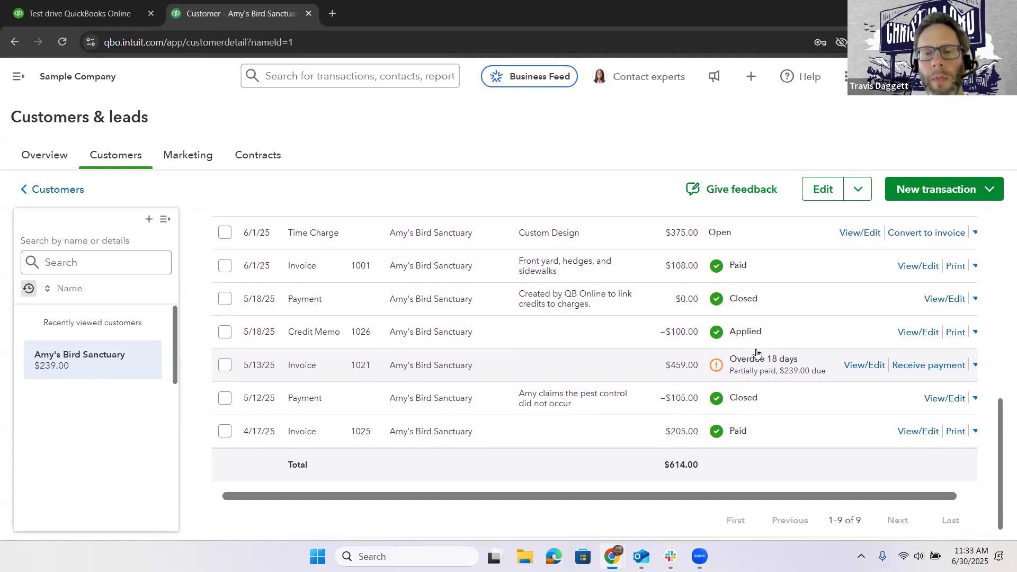
scroll(760, 363, right, 1)
scroll(757, 354, up, 1)
scroll(756, 354, up, 4)
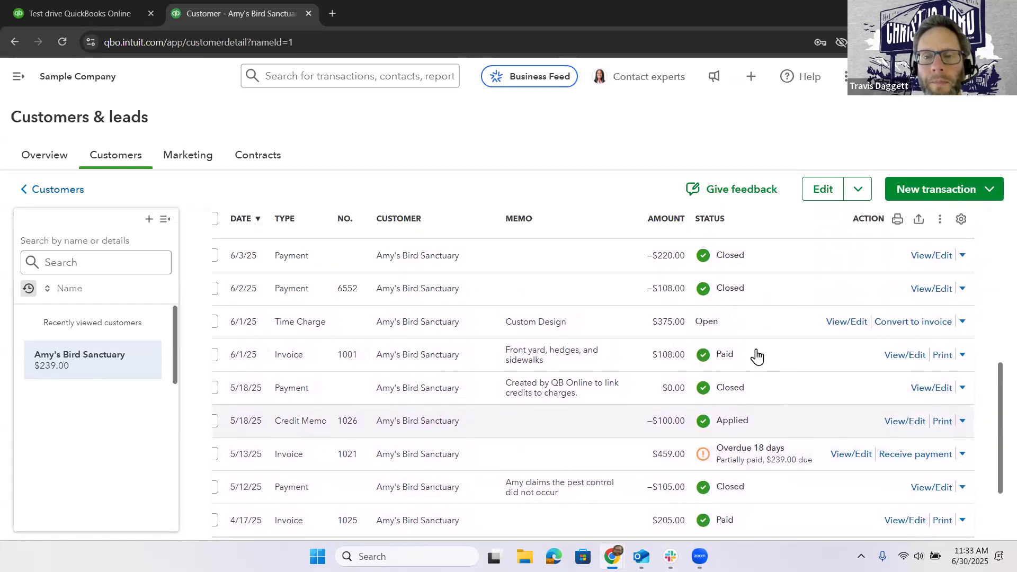
scroll(756, 356, up, 2)
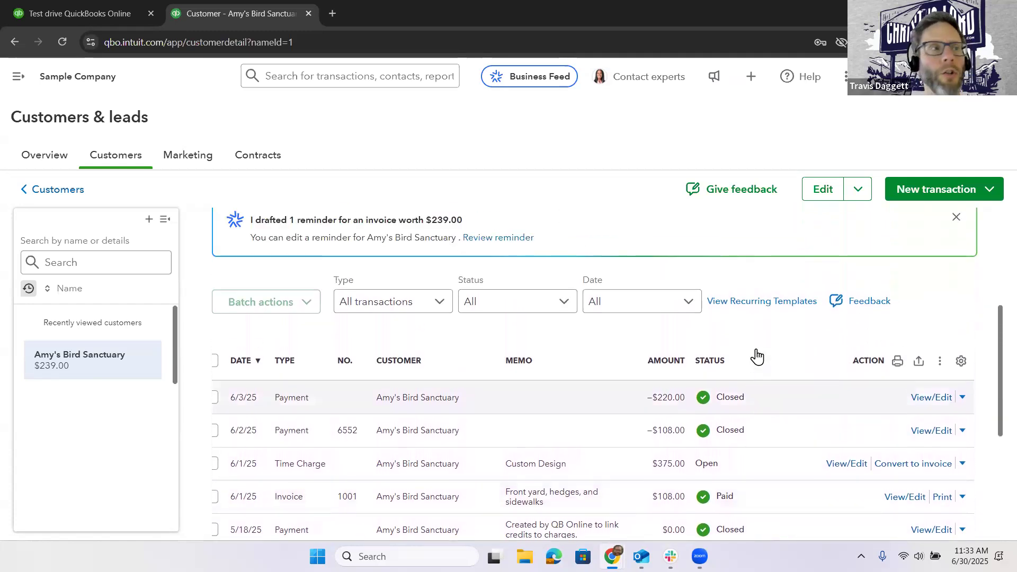
scroll(757, 356, up, 6)
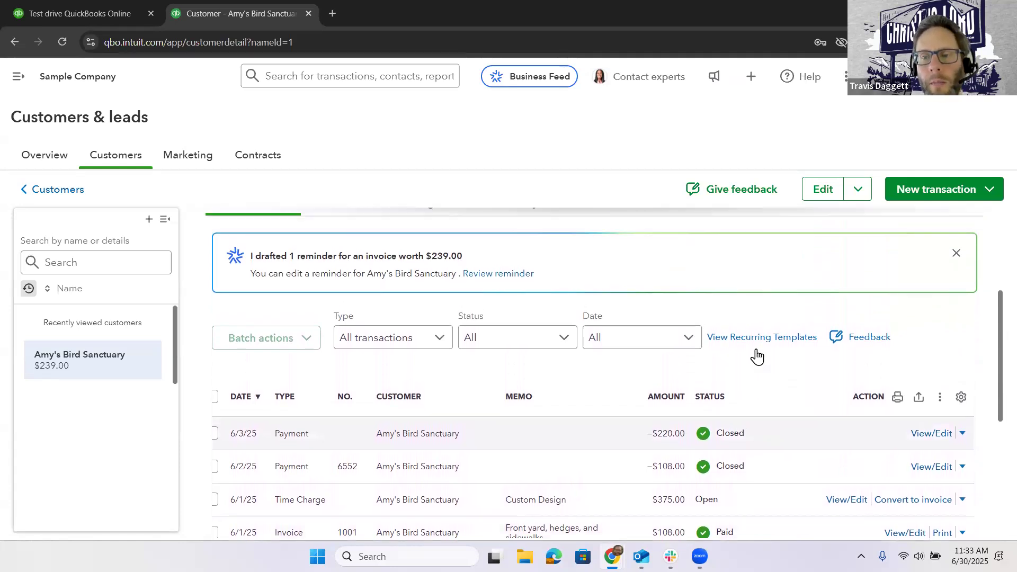
- Start a new payment for Amy's Bird Sanctuary, deposited to Undeposited Funds
click(939, 189)
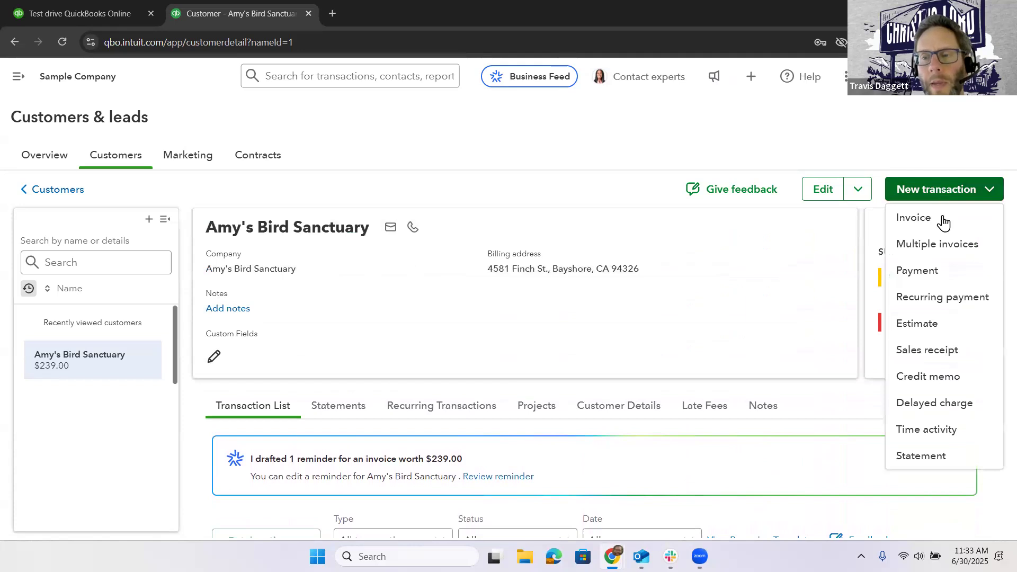
click(951, 273)
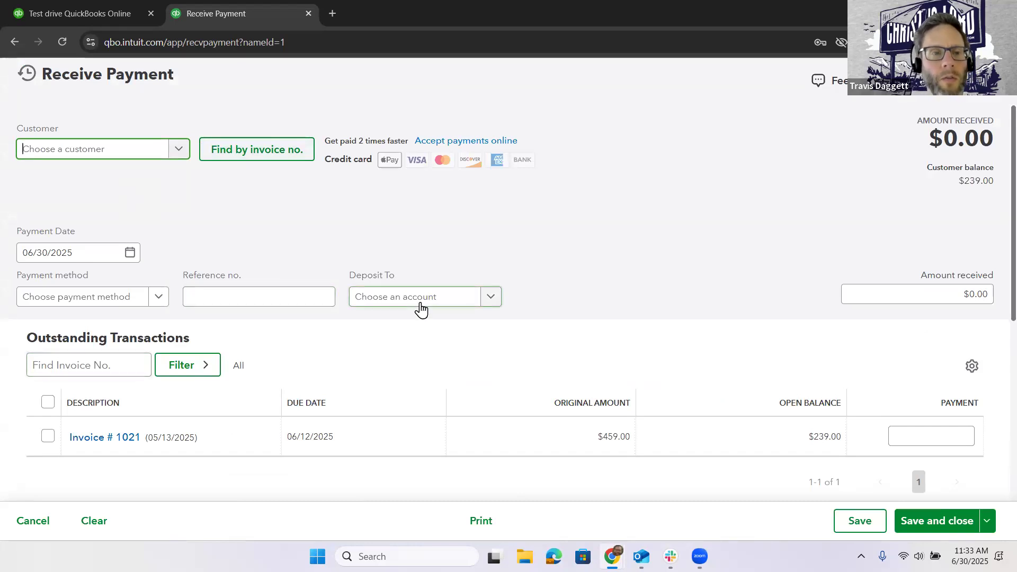
click(177, 149)
click(154, 200)
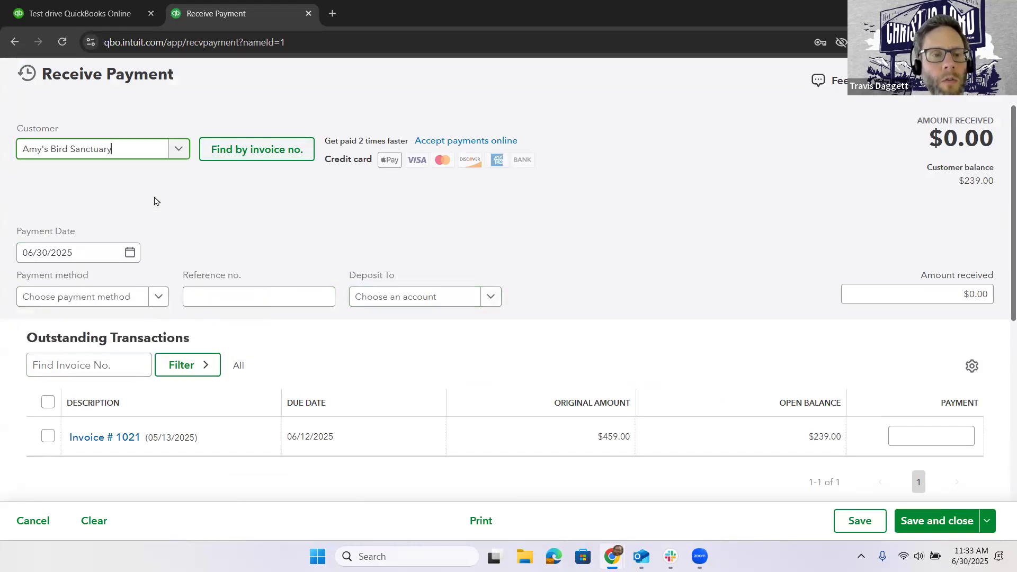
click(494, 306)
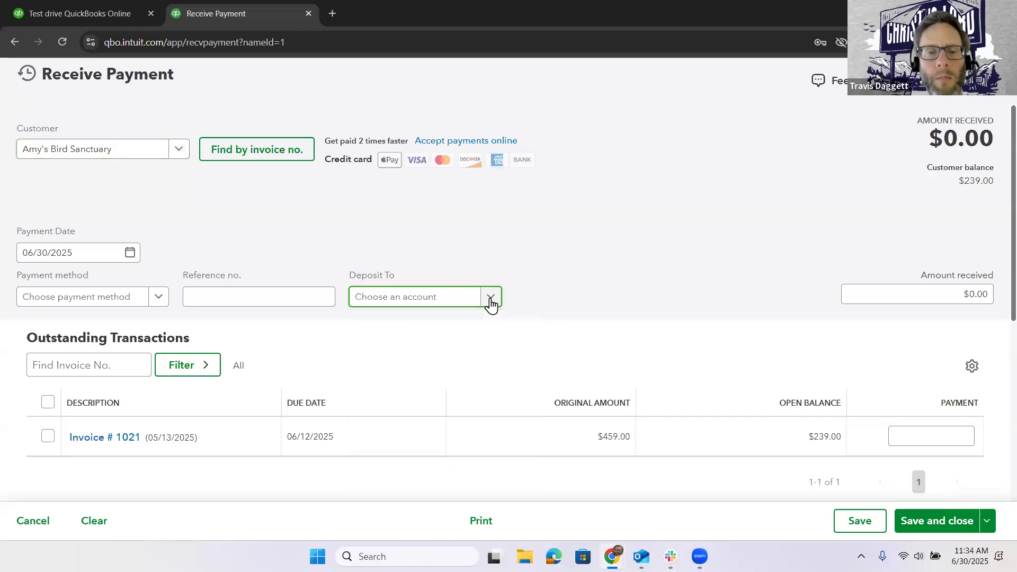
click(491, 305)
click(472, 469)
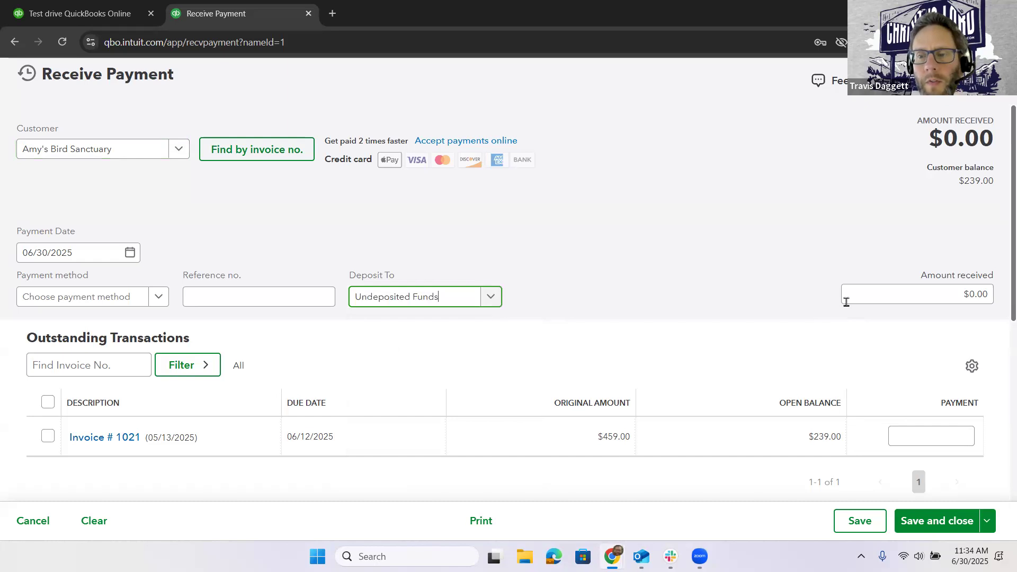
- Set the payment's amount received to 459
click(922, 286)
double_click(922, 286)
click(923, 286)
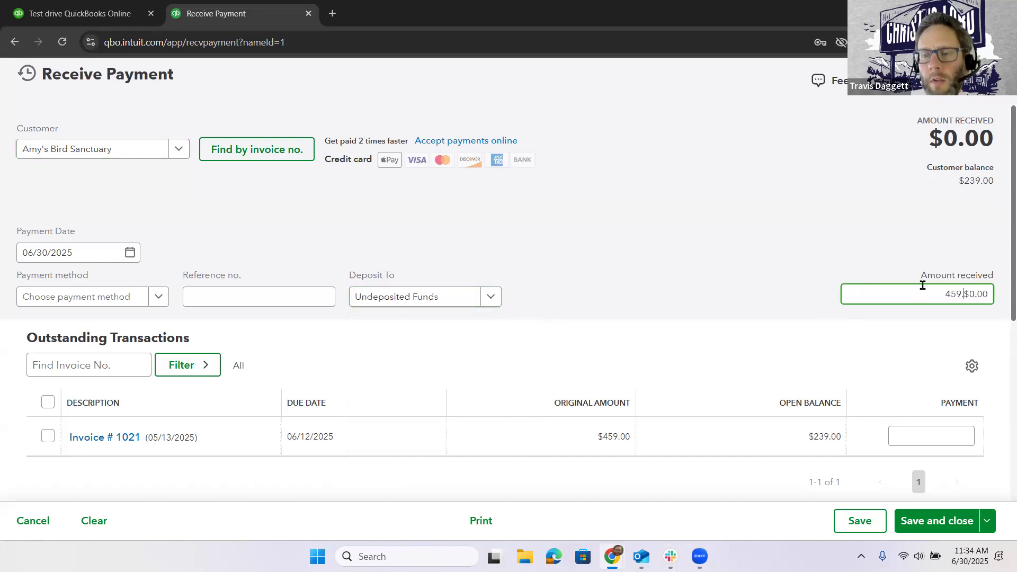
key(Tab)
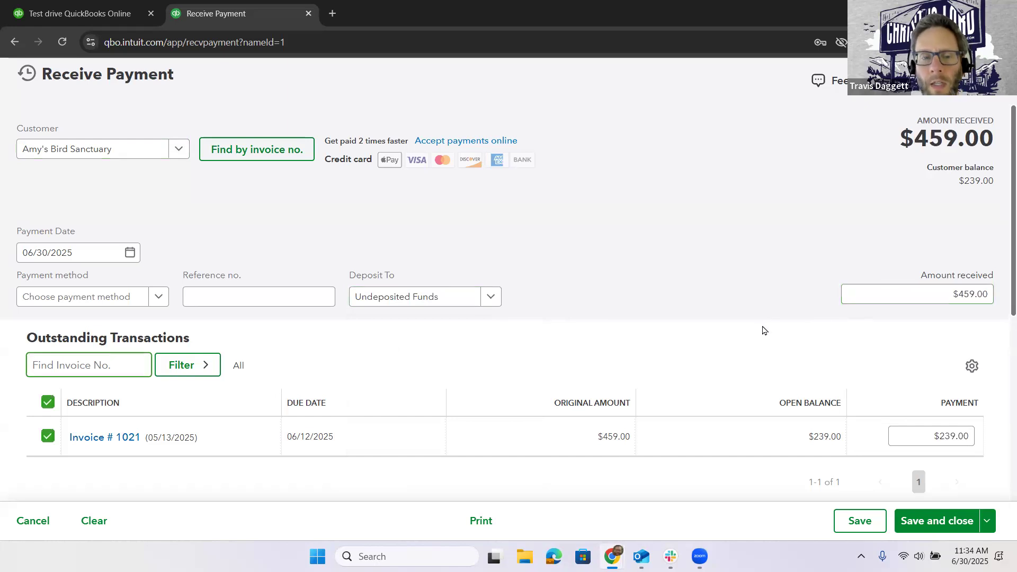
- Deselect all outstanding invoices so that none of the payment is applied to them
scroll(763, 330, down, 3)
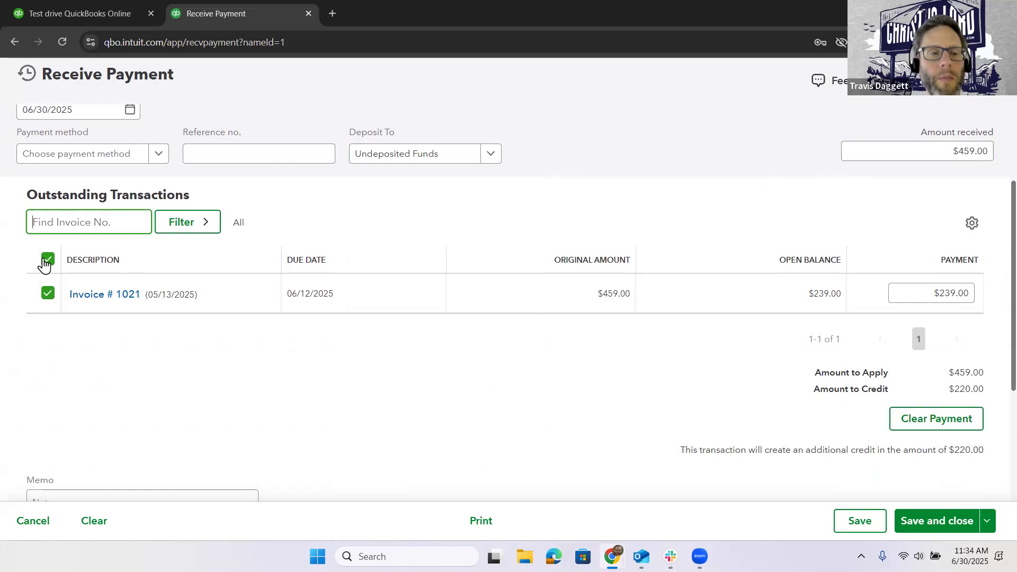
click(45, 264)
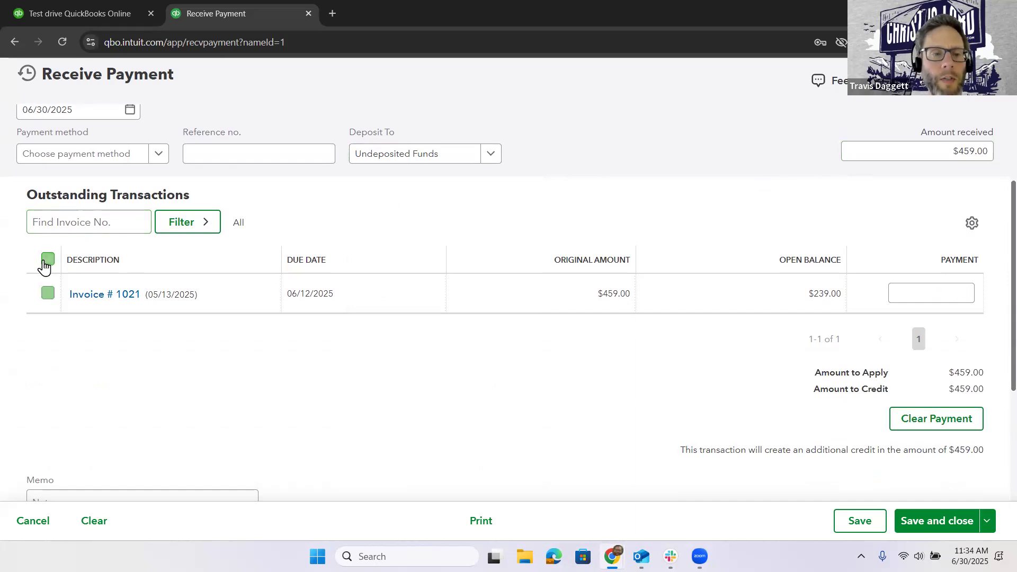
scroll(349, 318, up, 2)
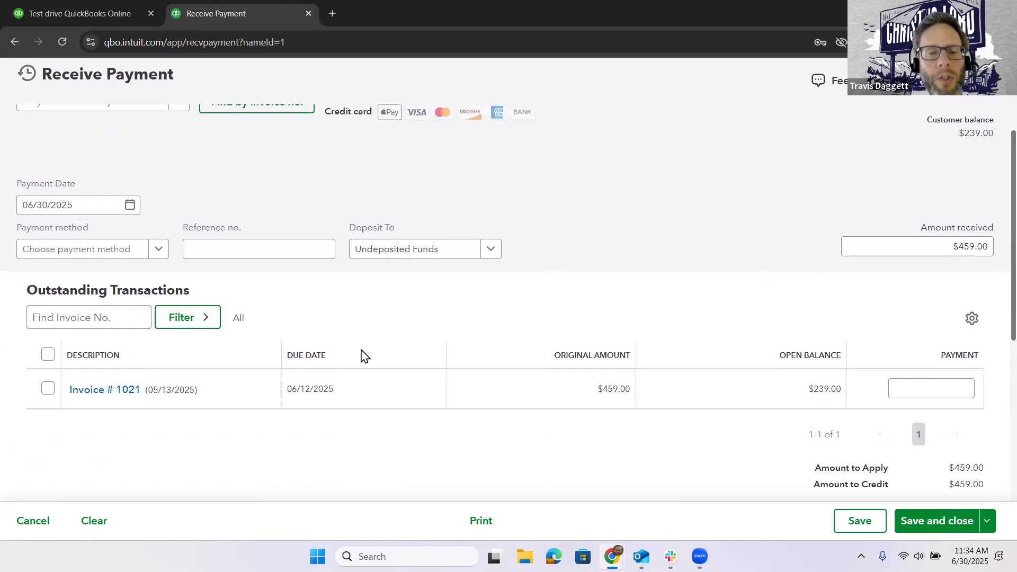
scroll(360, 356, up, 1)
- Duplicate the payment's browser tab and examine the Advanced section of the company's account settings, including its automation options
right_click(239, 17)
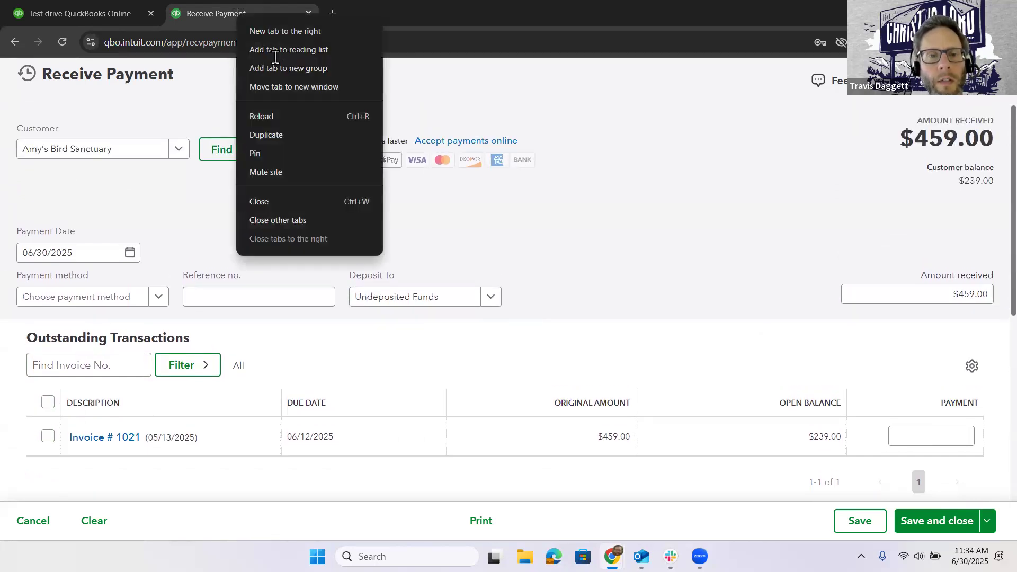
click(318, 135)
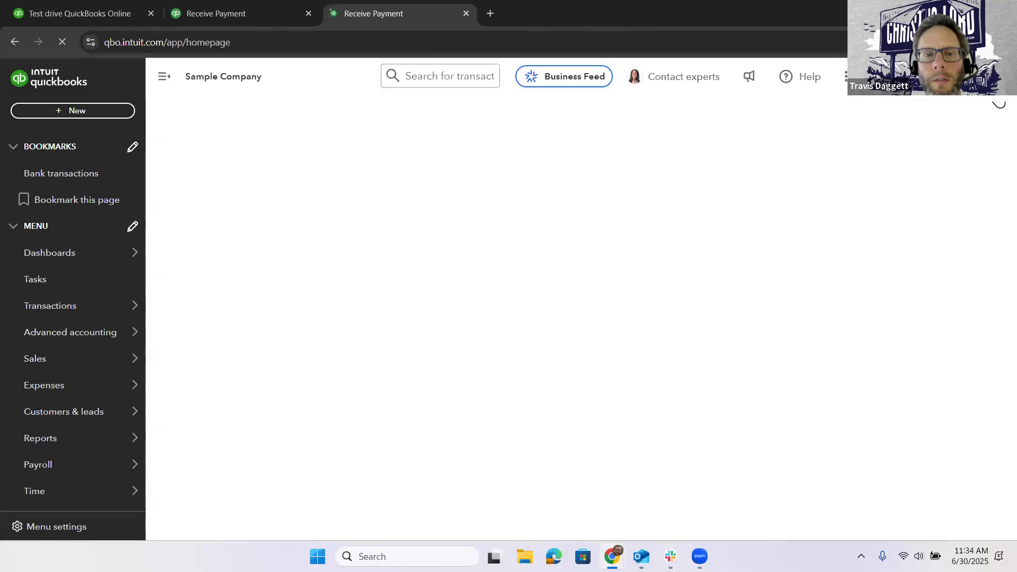
click(924, 76)
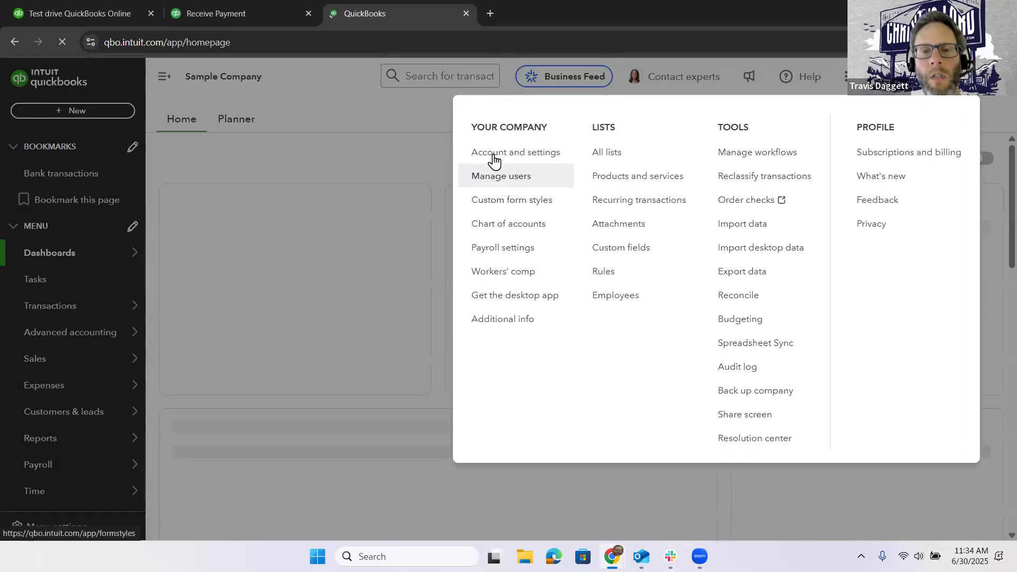
click(495, 155)
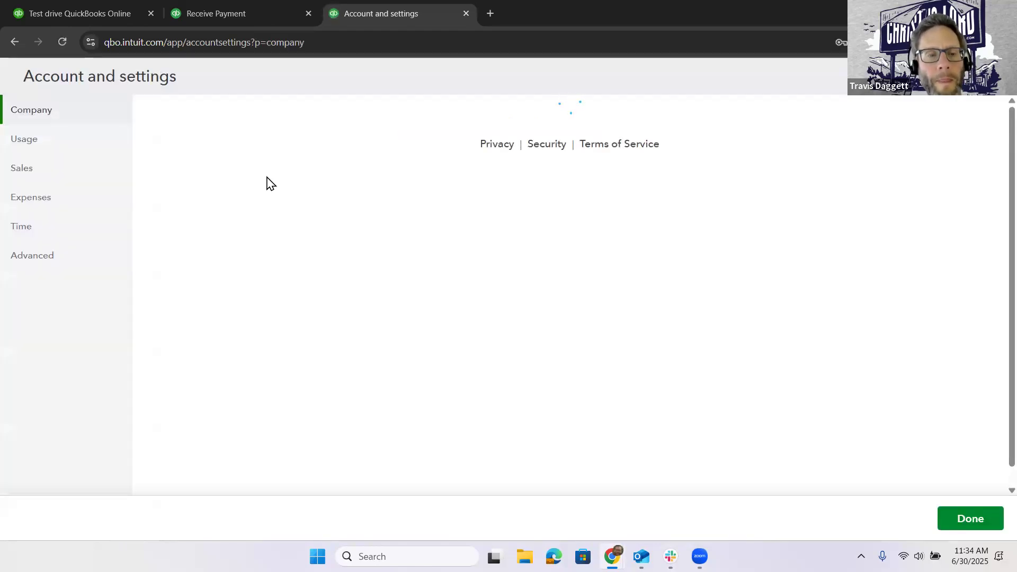
click(28, 259)
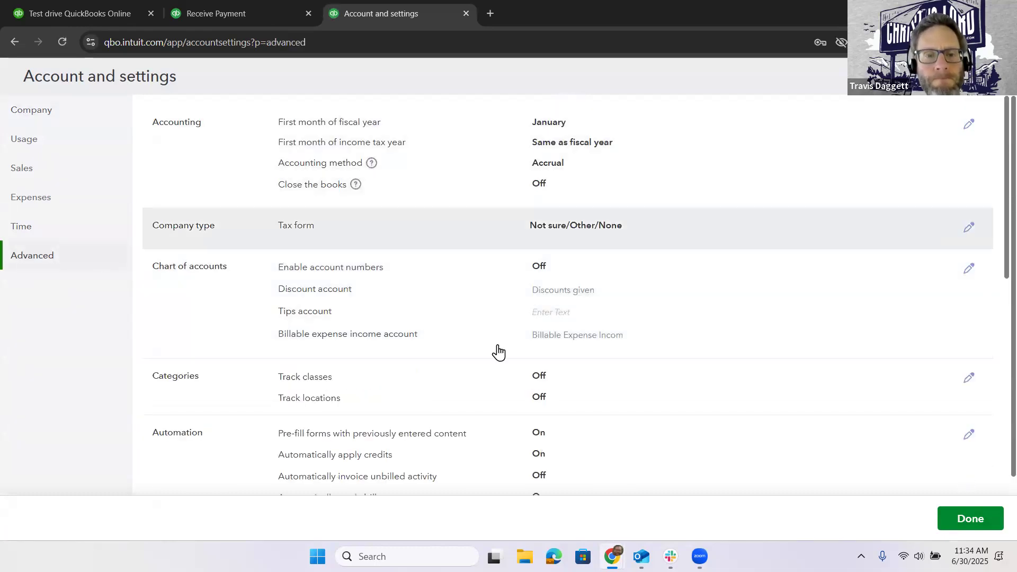
scroll(498, 352, down, 2)
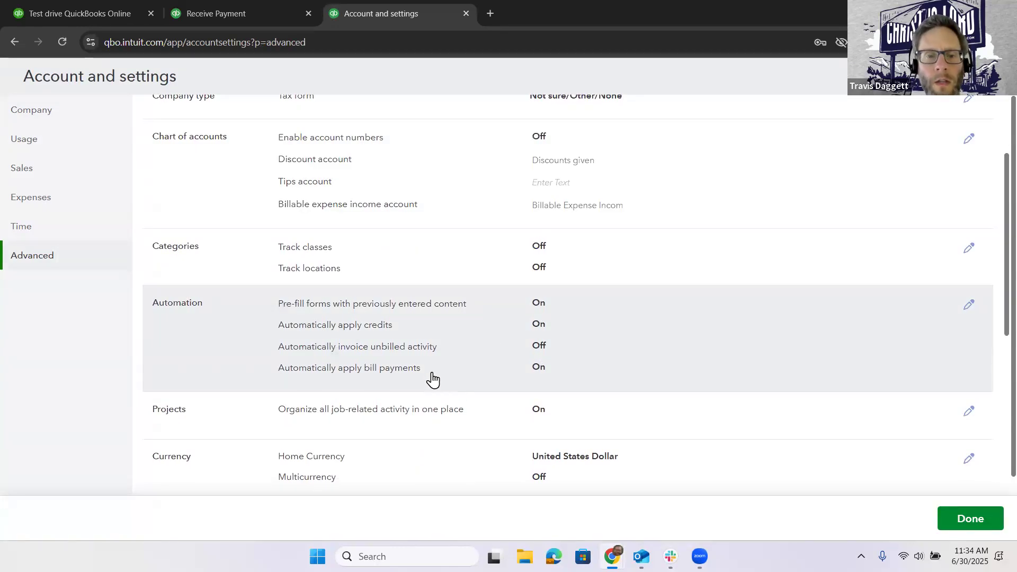
scroll(430, 371, down, 6)
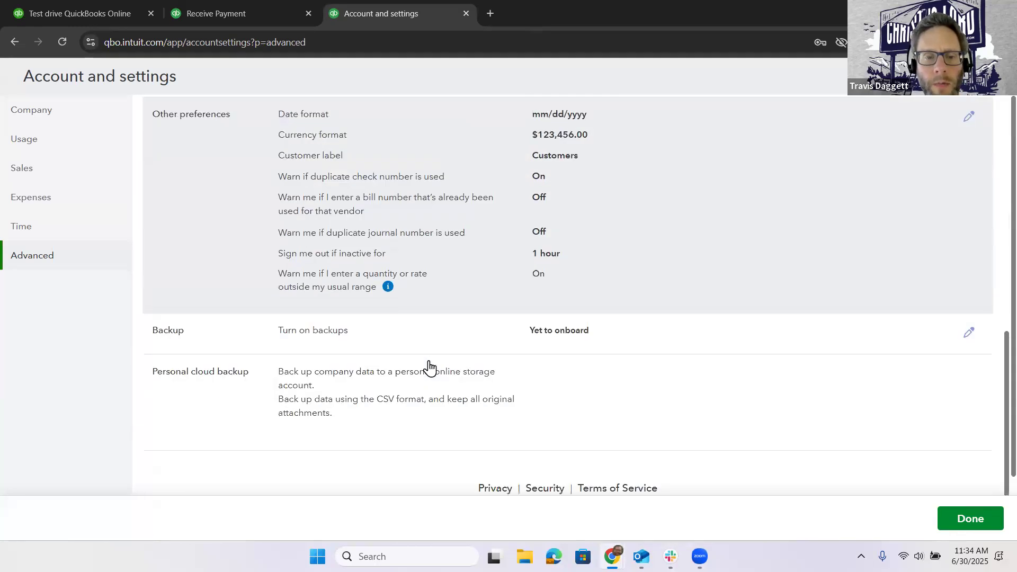
scroll(430, 368, up, 8)
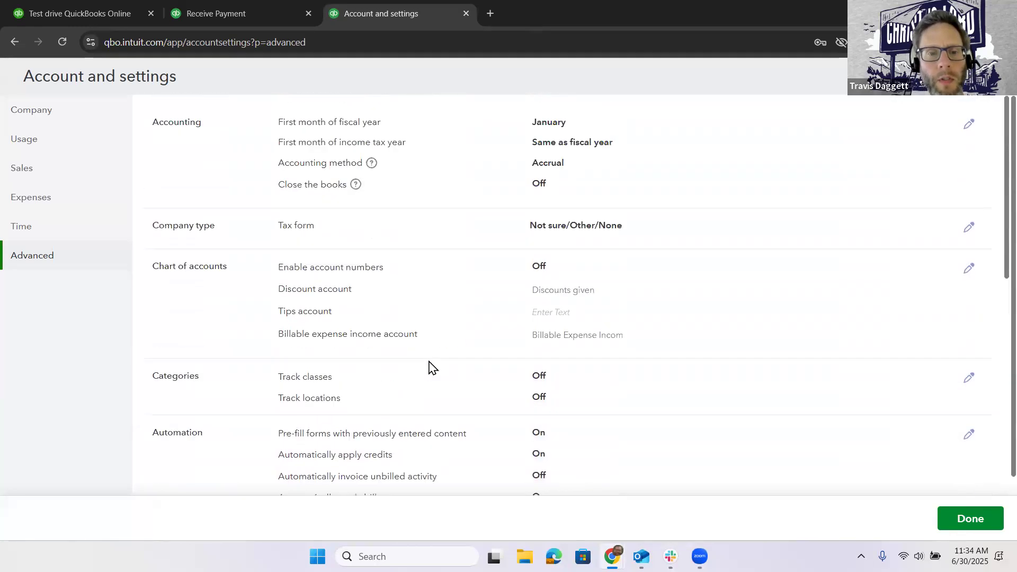
- Look through the Sales section of the account settings for payment-related options
click(49, 205)
click(46, 180)
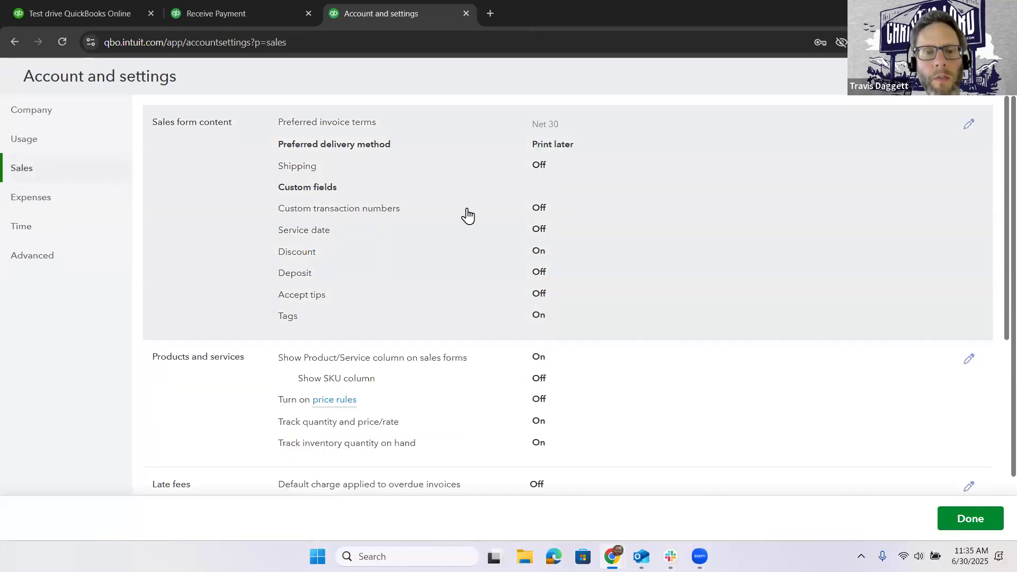
scroll(620, 220, down, 5)
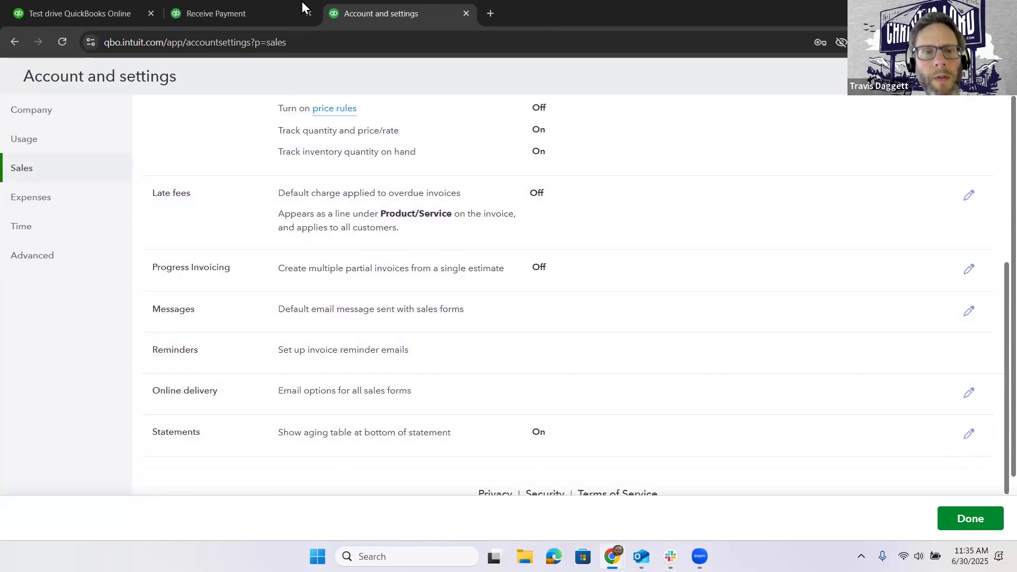
- Return to the open payment and save it as a customer credit, turning off the reminder about unselected invoices
click(246, 6)
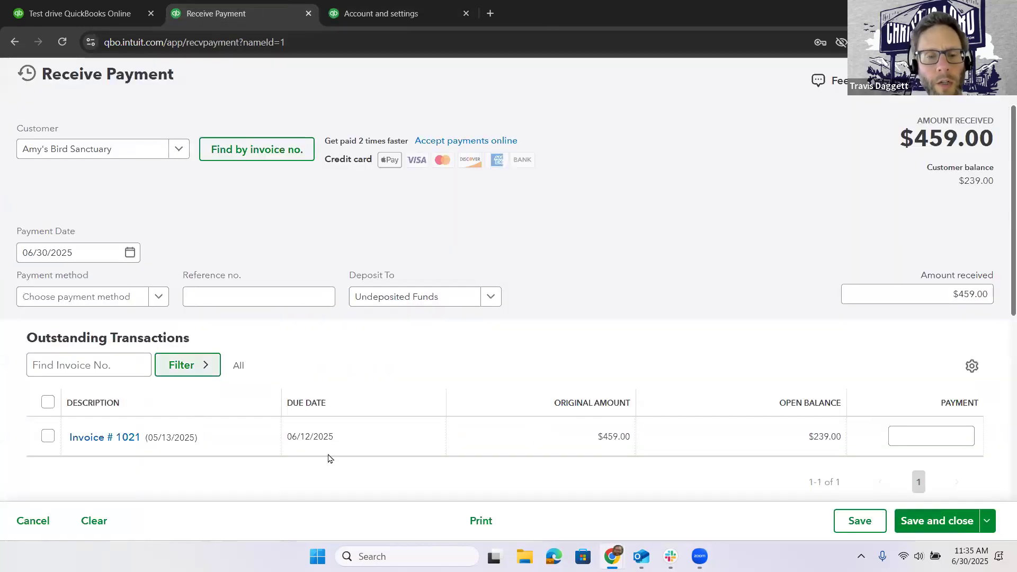
scroll(657, 408, down, 3)
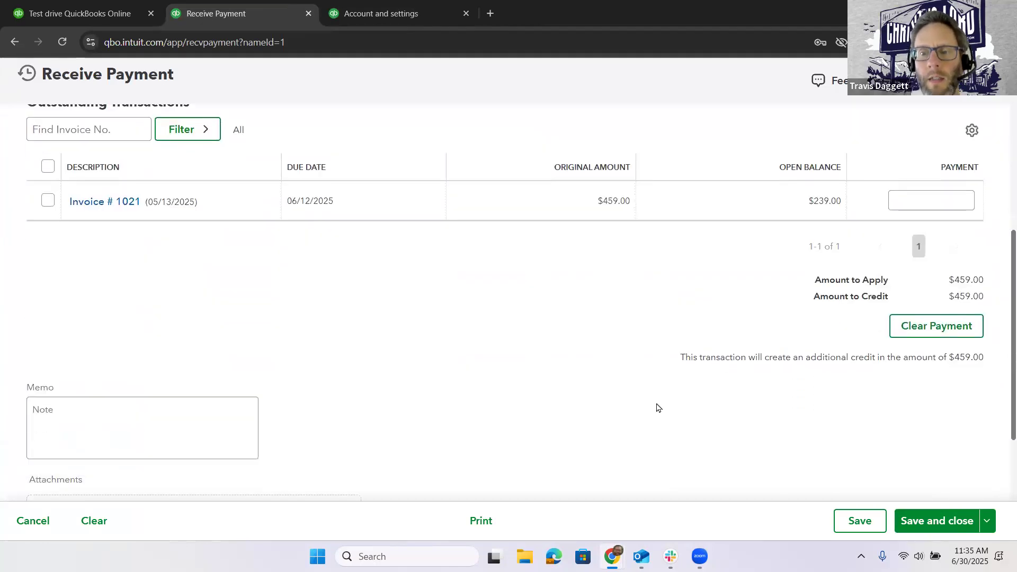
scroll(474, 292, up, 1)
scroll(569, 355, down, 4)
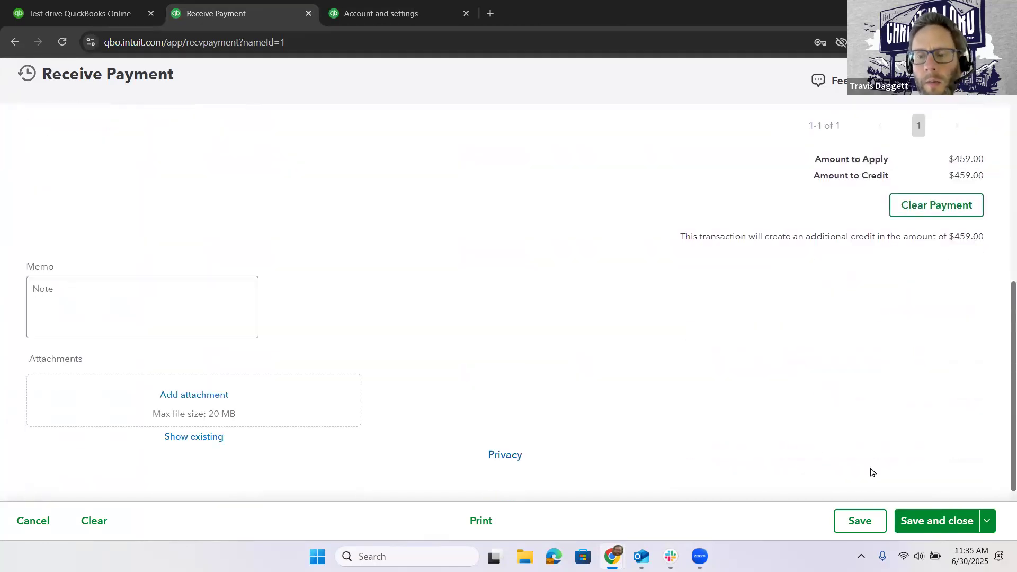
click(935, 521)
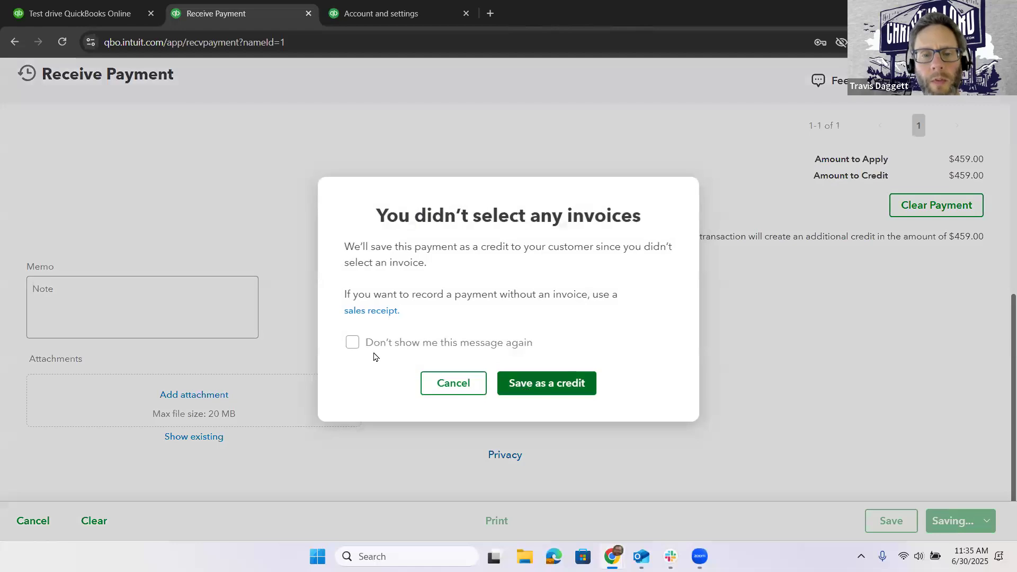
click(431, 344)
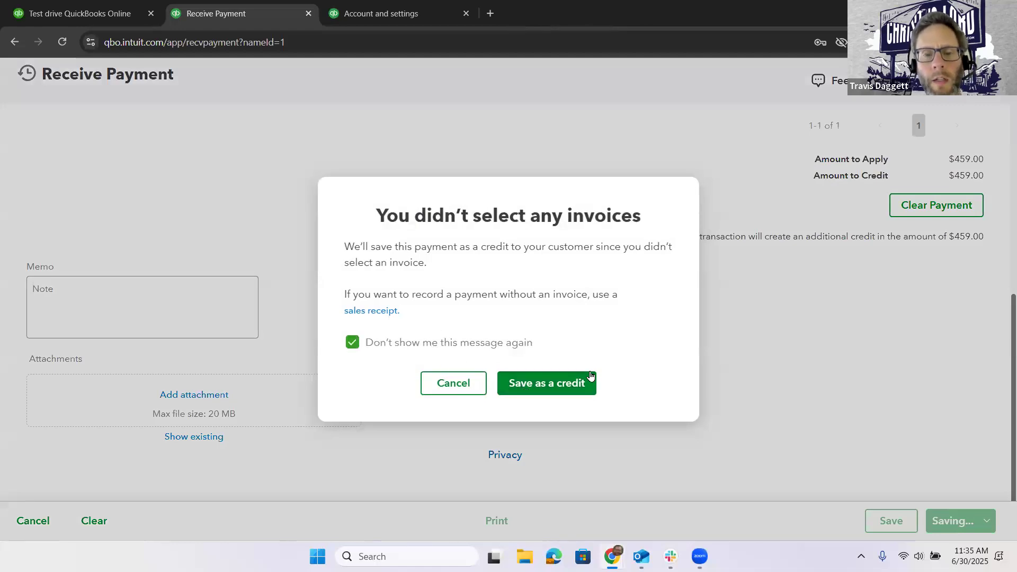
click(587, 382)
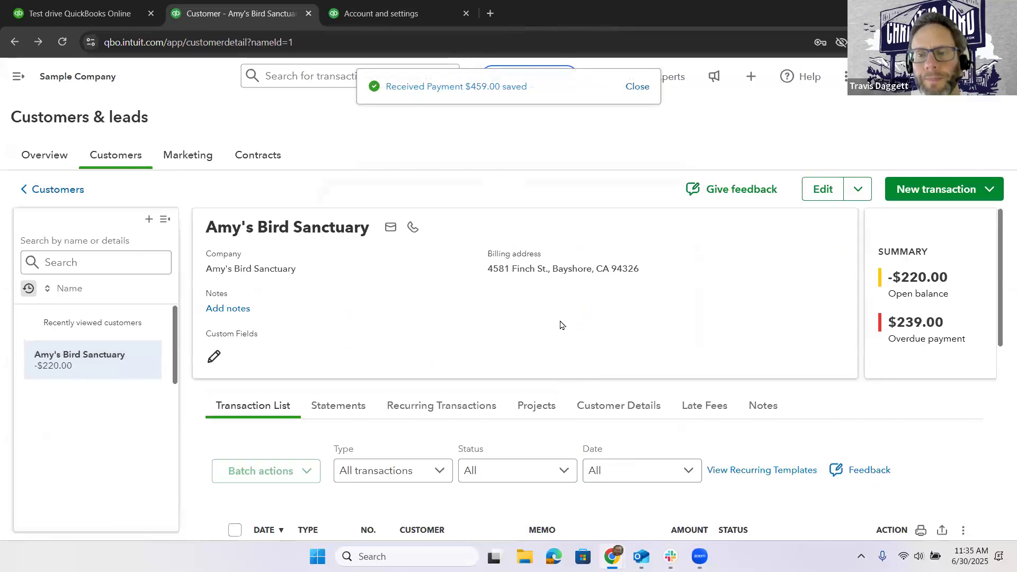
- Open the partially paid invoice dated 5/13/25 and check the payments listed under its total
scroll(561, 324, down, 4)
scroll(558, 327, down, 3)
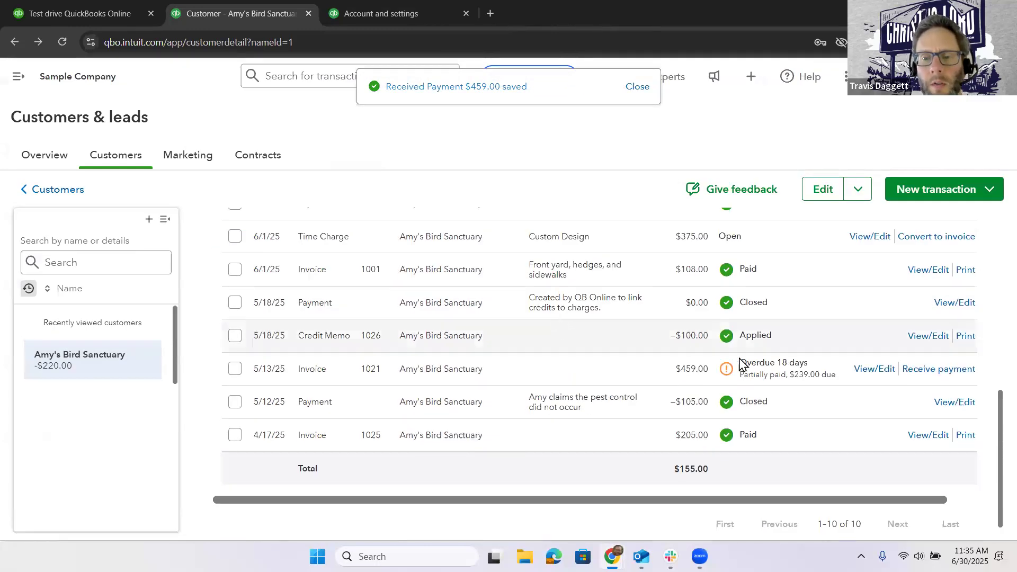
click(865, 371)
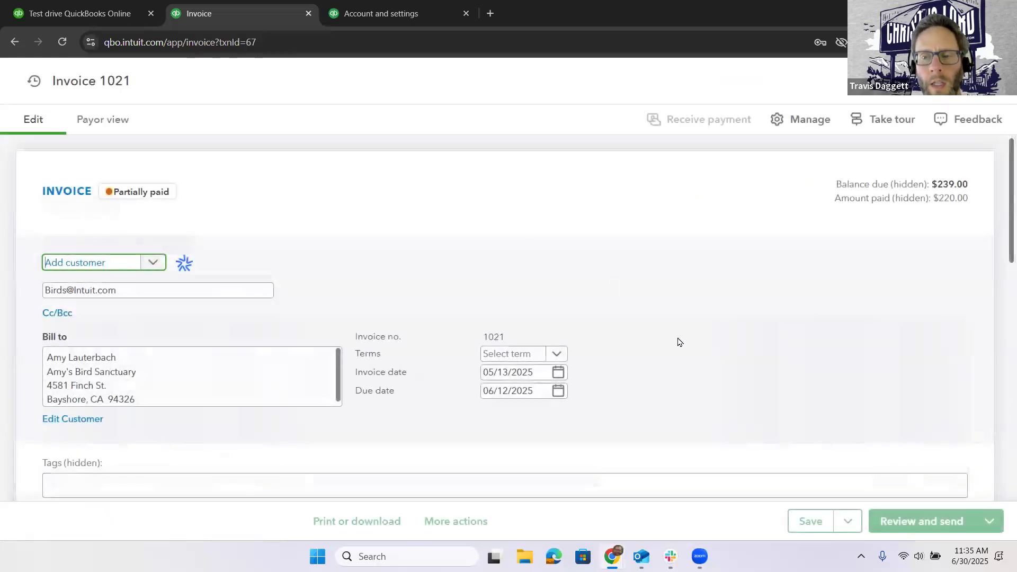
scroll(723, 373, down, 10)
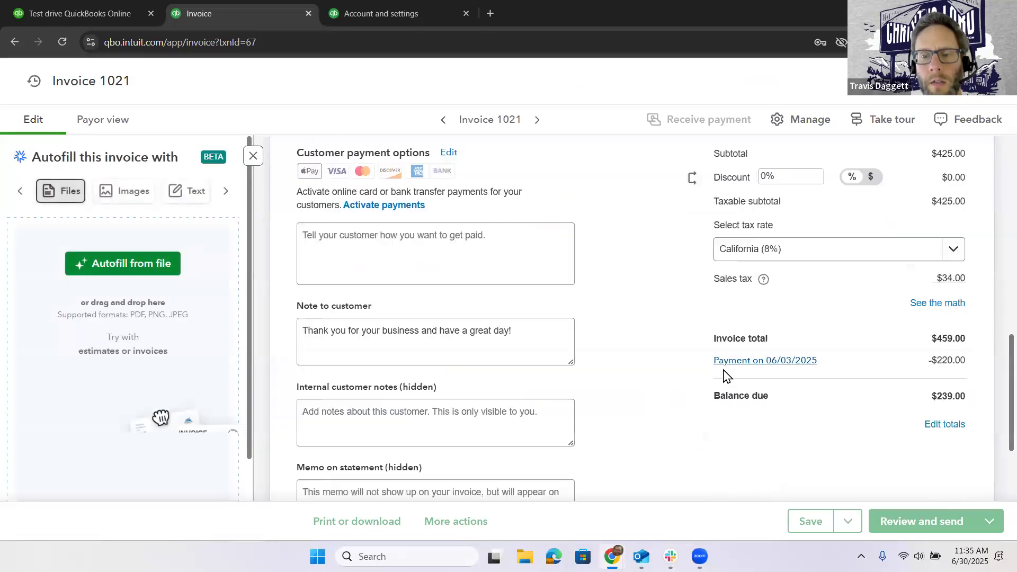
- Open the 06/03/2025 payment linked on the invoice, remove its application to the 05/13/2025 invoice, and save and close the payment
click(743, 362)
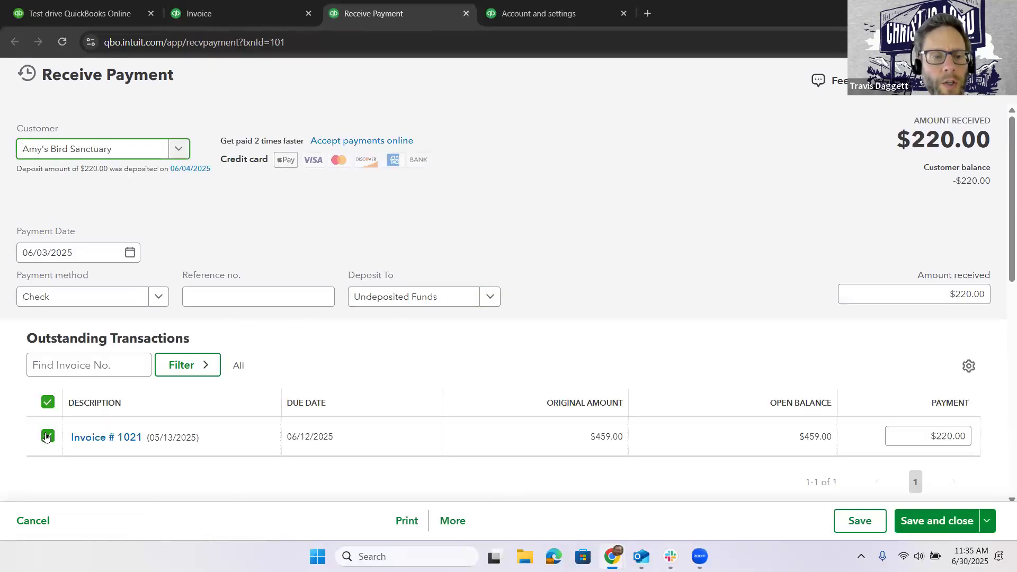
click(47, 436)
scroll(402, 312, down, 3)
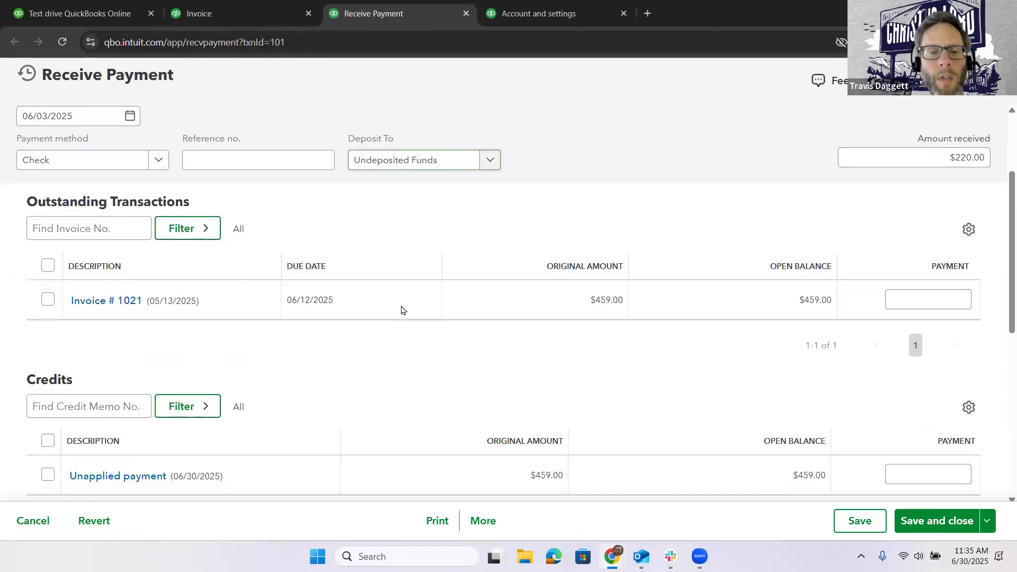
scroll(402, 309, up, 2)
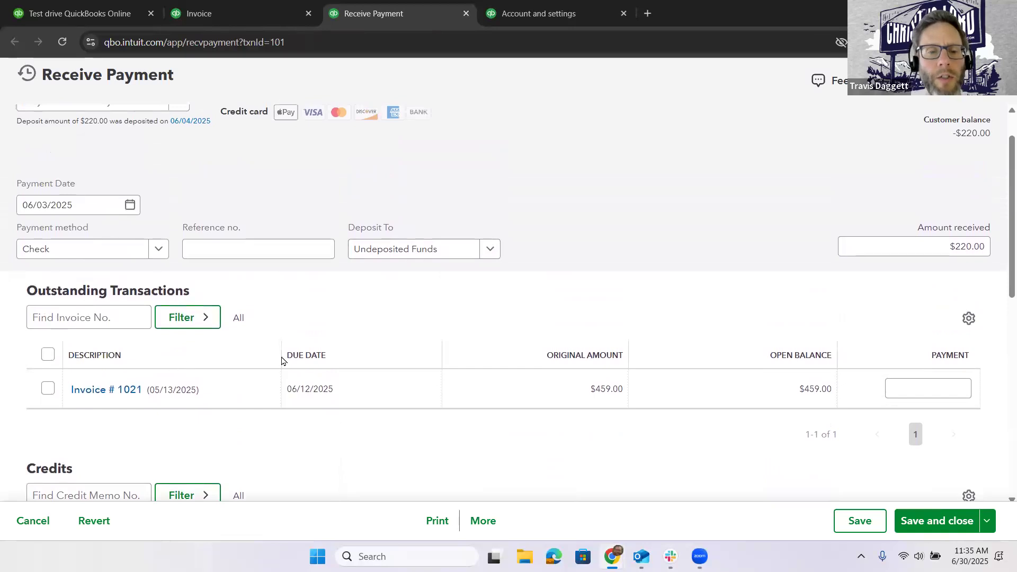
scroll(526, 318, up, 1)
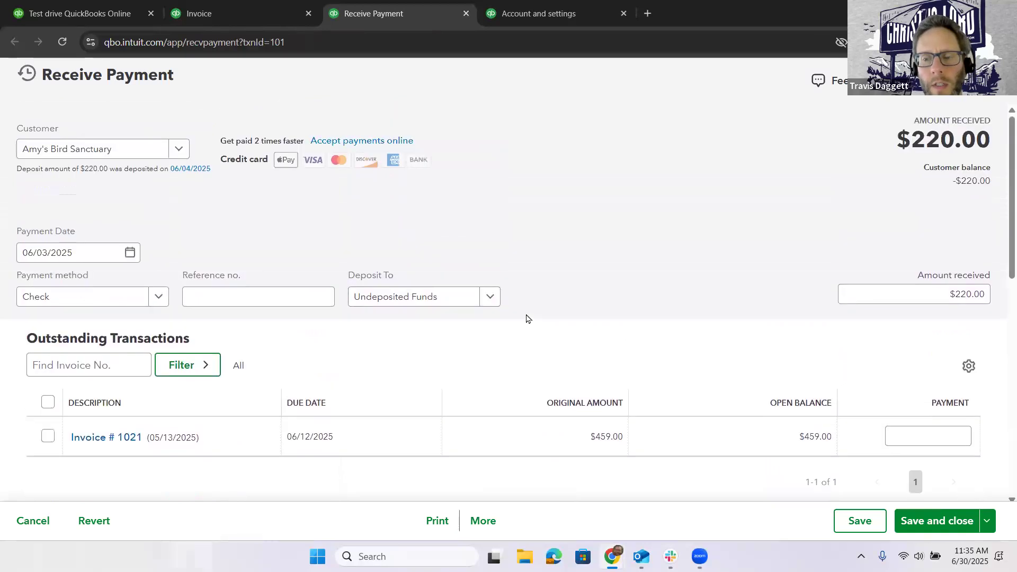
click(932, 521)
key(Return)
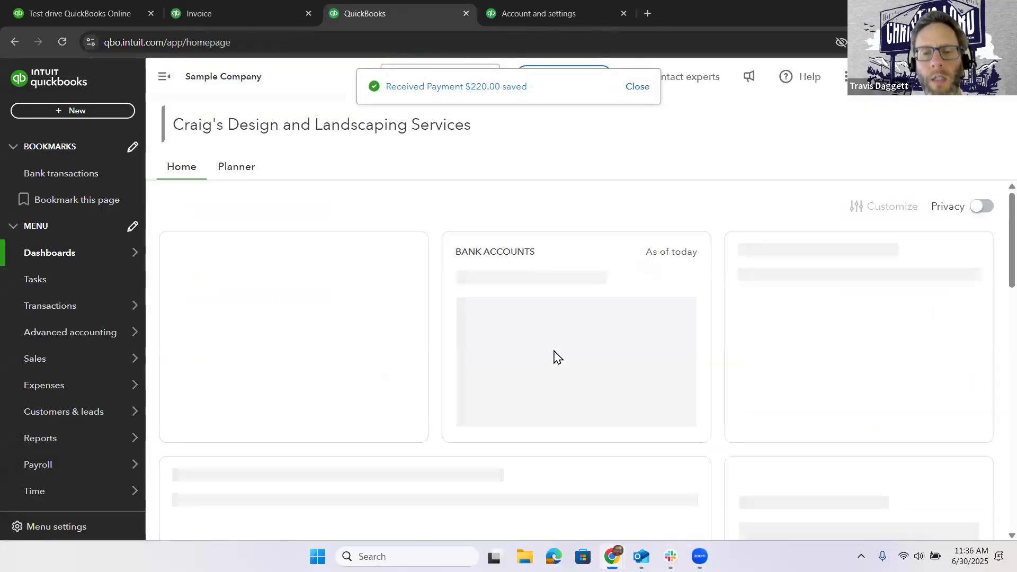
- Return to the open 5/13/25 invoice, try to save and close it, and leave it without saving
click(256, 4)
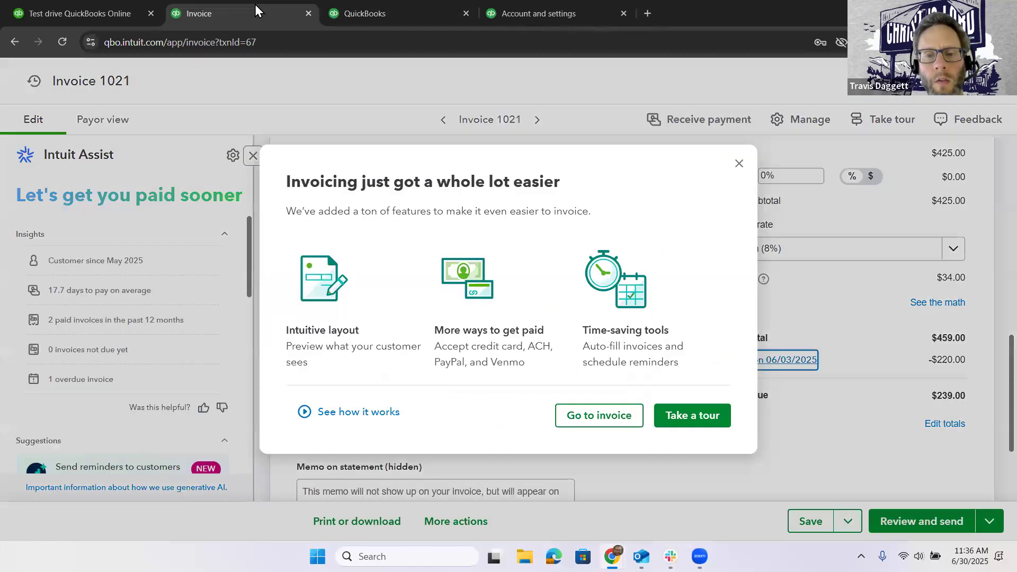
click(990, 505)
click(989, 522)
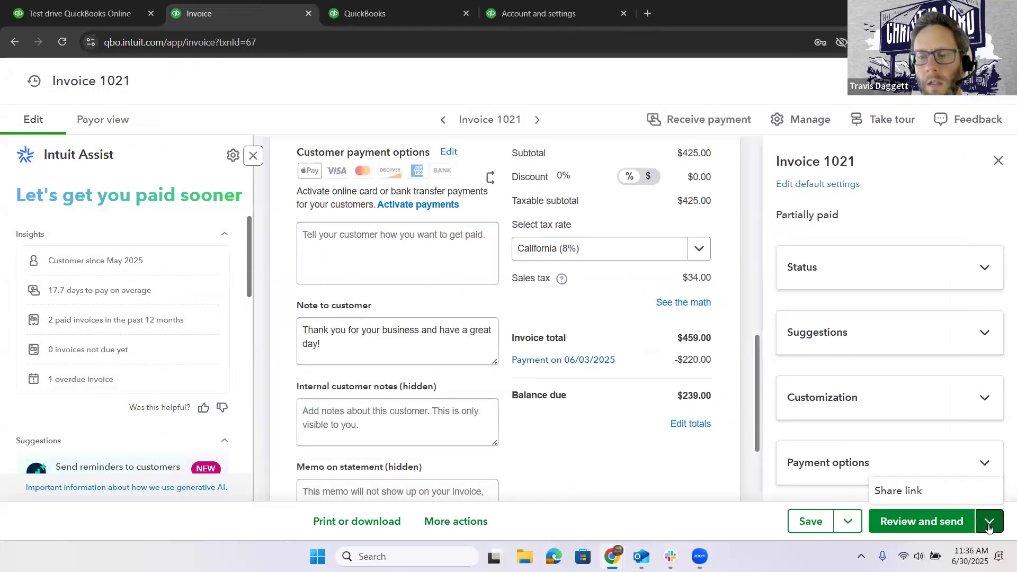
click(844, 533)
click(804, 496)
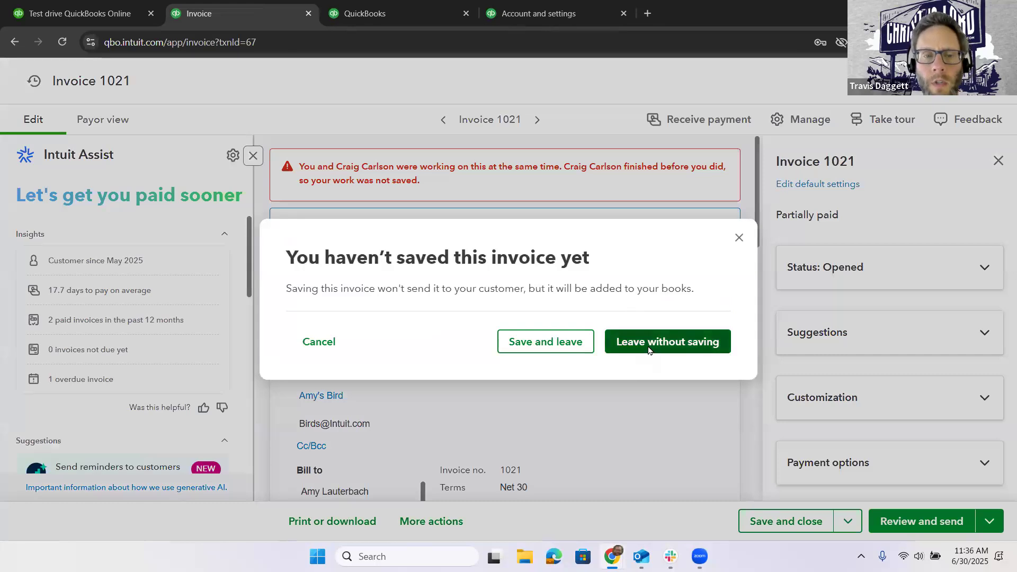
click(649, 350)
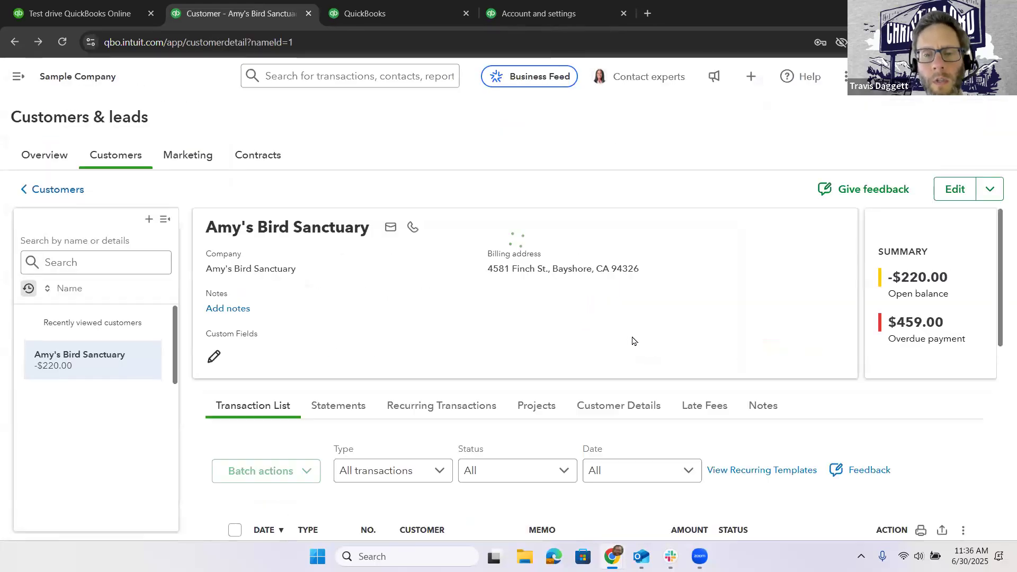
- Receive a $459.00 payment for the customer's overdue 5/13/25 invoice with all unapplied credits deselected, and save and close it
scroll(633, 340, down, 3)
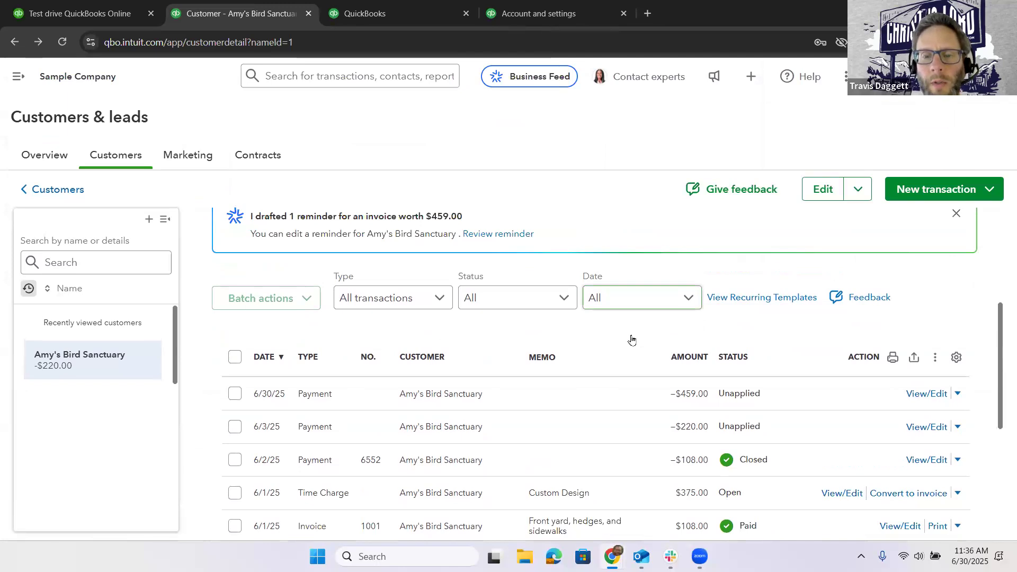
scroll(630, 340, down, 1)
scroll(621, 343, down, 2)
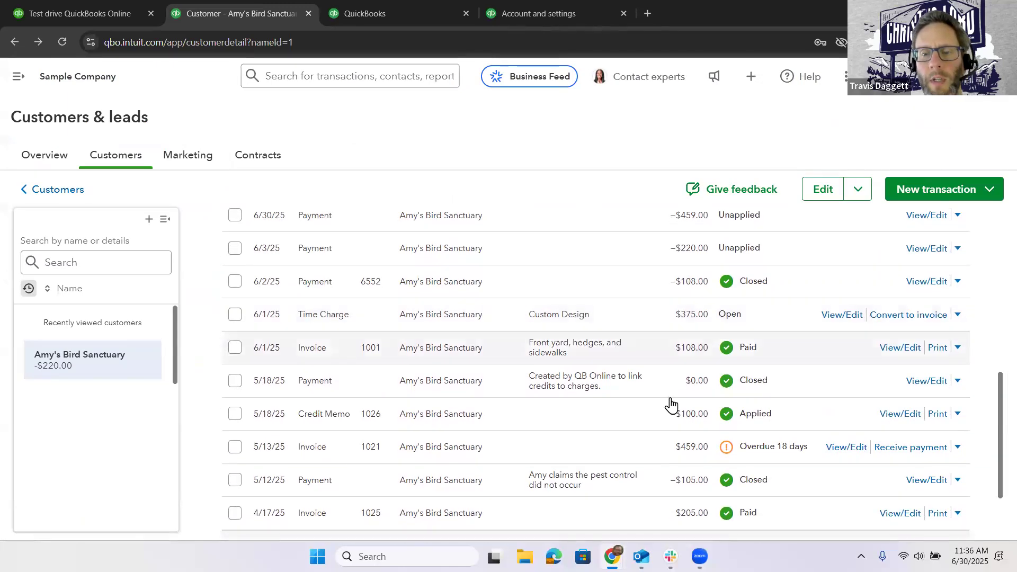
click(896, 451)
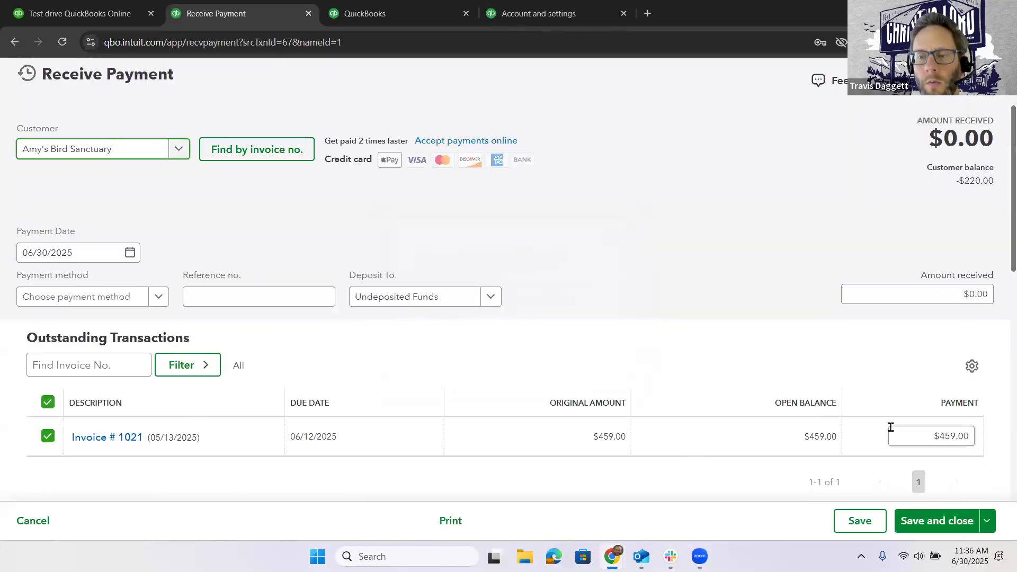
scroll(891, 428, down, 4)
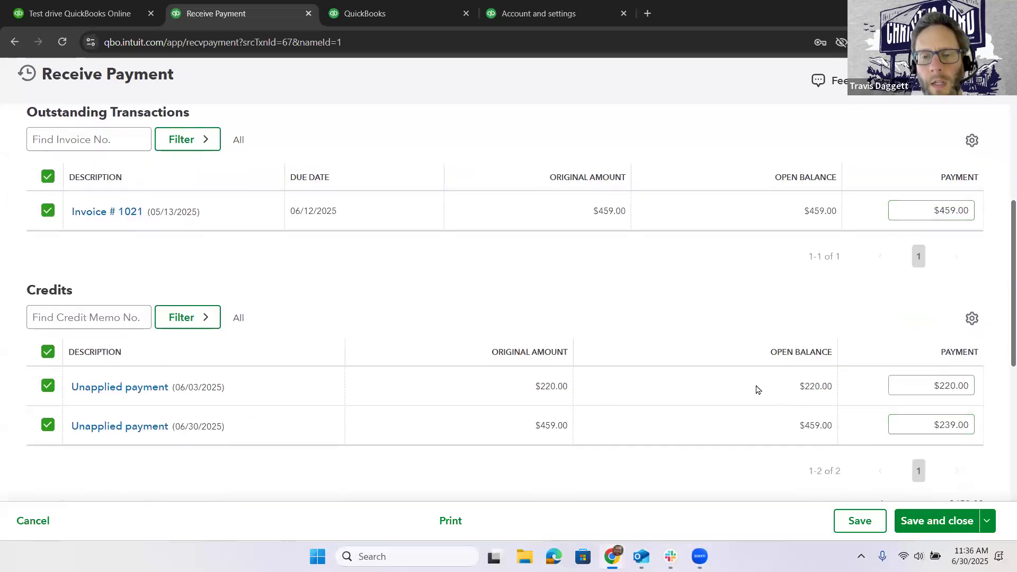
scroll(757, 390, up, 1)
scroll(146, 375, down, 1)
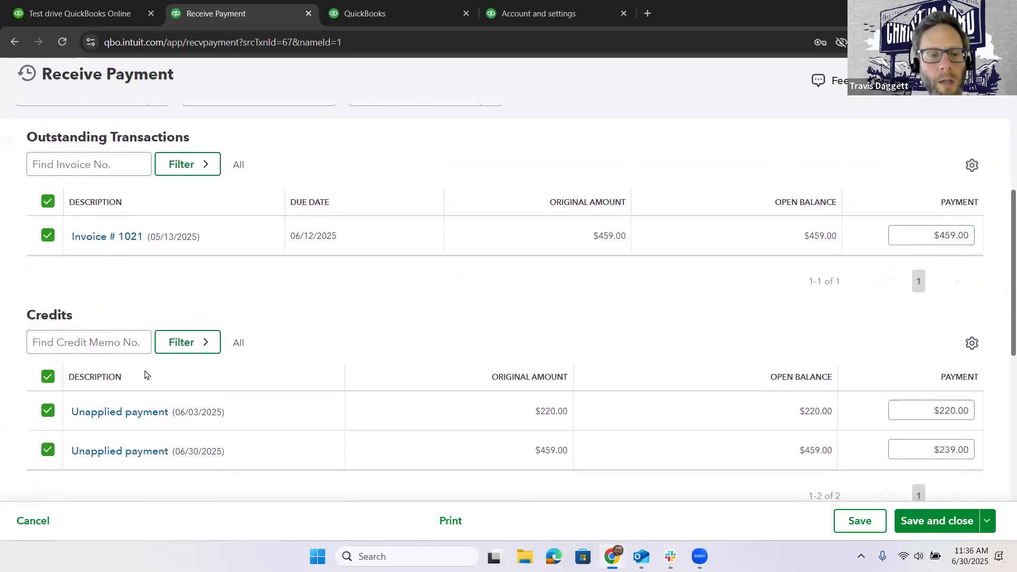
click(49, 378)
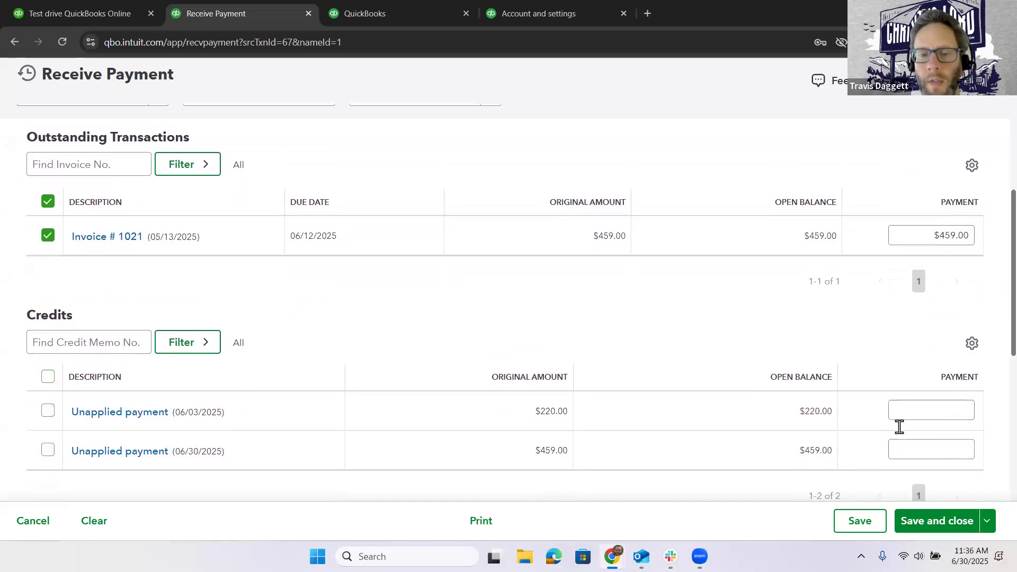
click(957, 523)
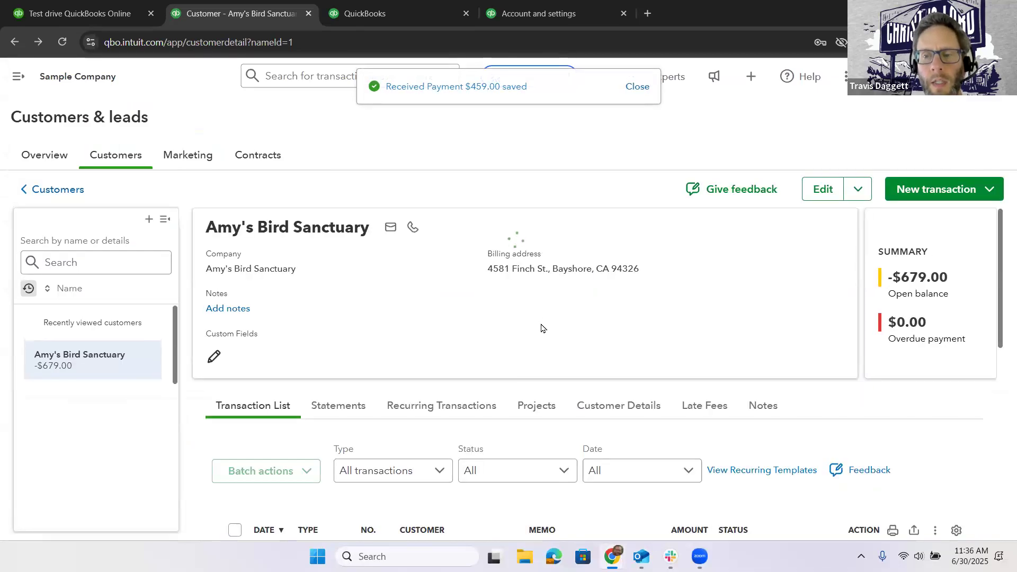
- Review the statuses of the payments and the 5/13/25 invoice in the customer's transaction list
scroll(510, 403, down, 4)
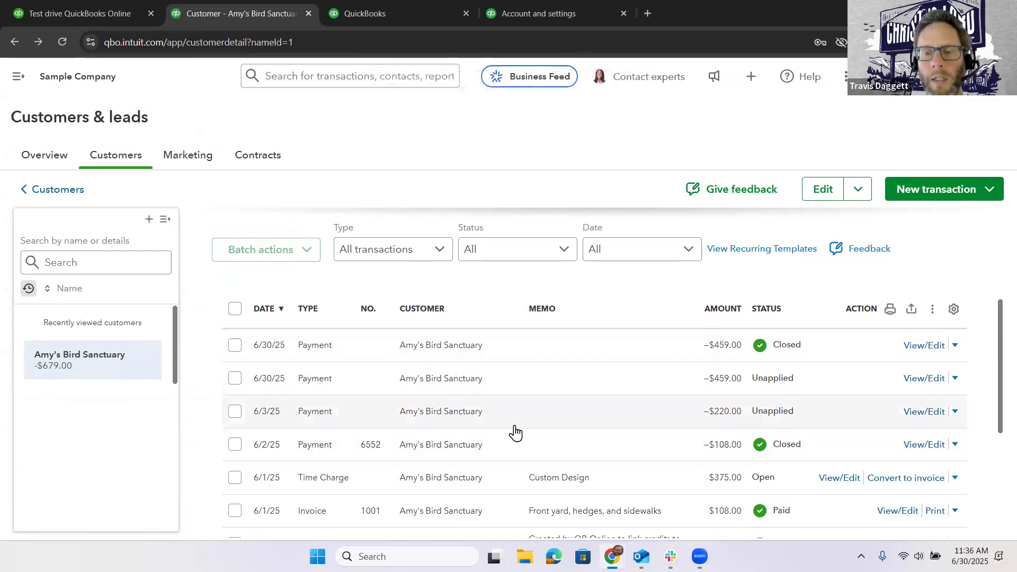
scroll(519, 454, down, 3)
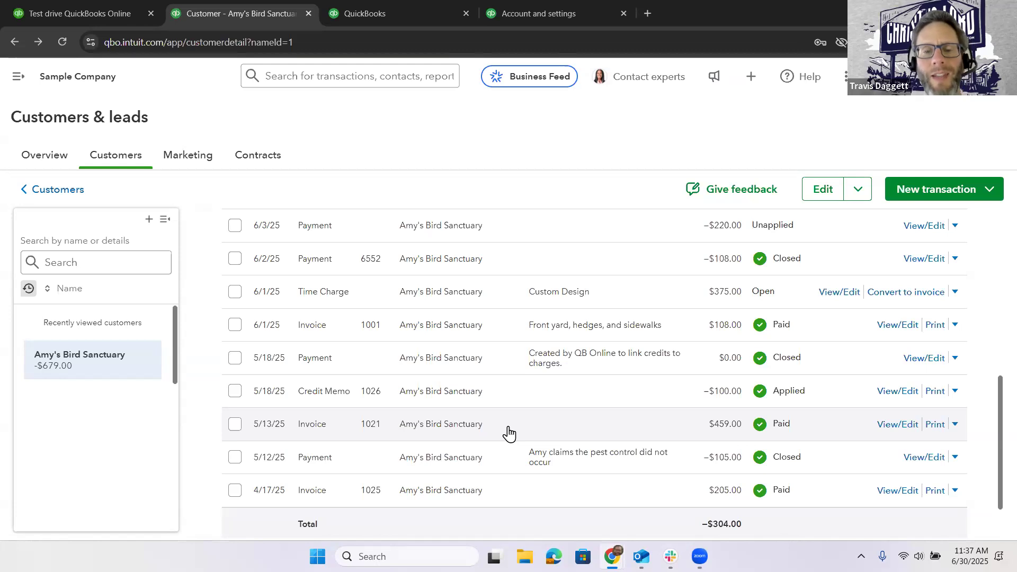
scroll(508, 433, up, 1)
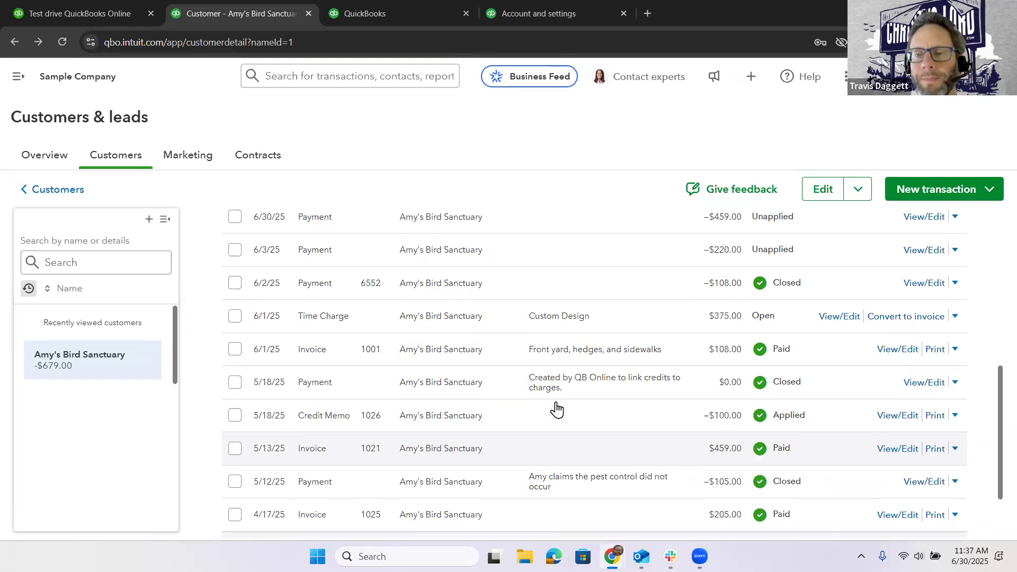